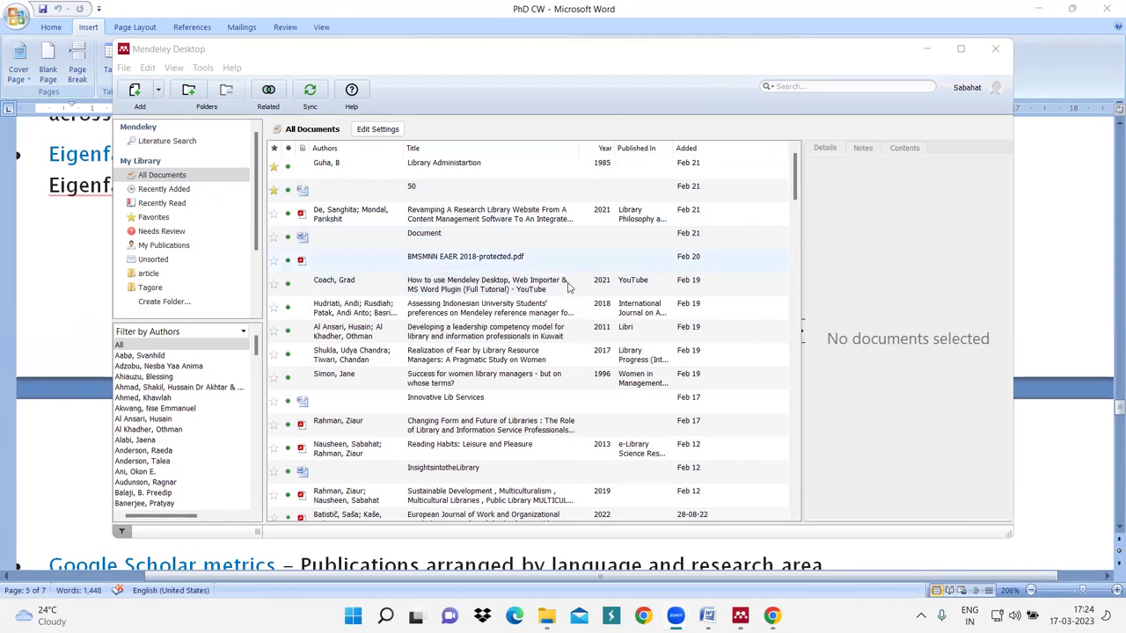
- Add the PhD CW document from the Downloads folder to the Mendeley library
scroll(552, 388, down, 3)
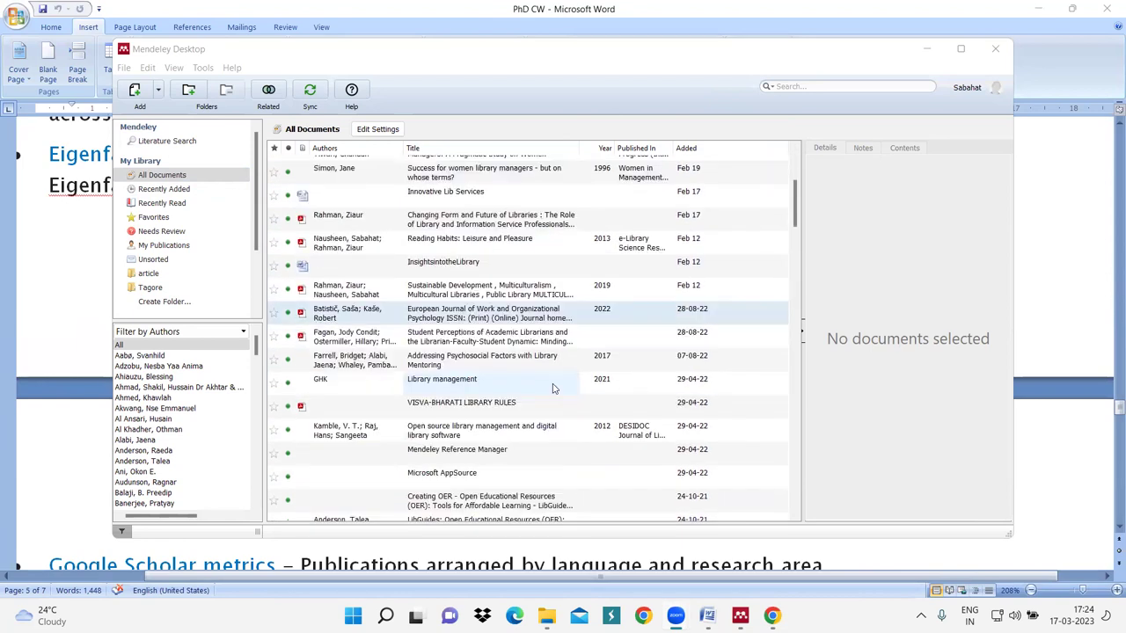
scroll(553, 388, up, 3)
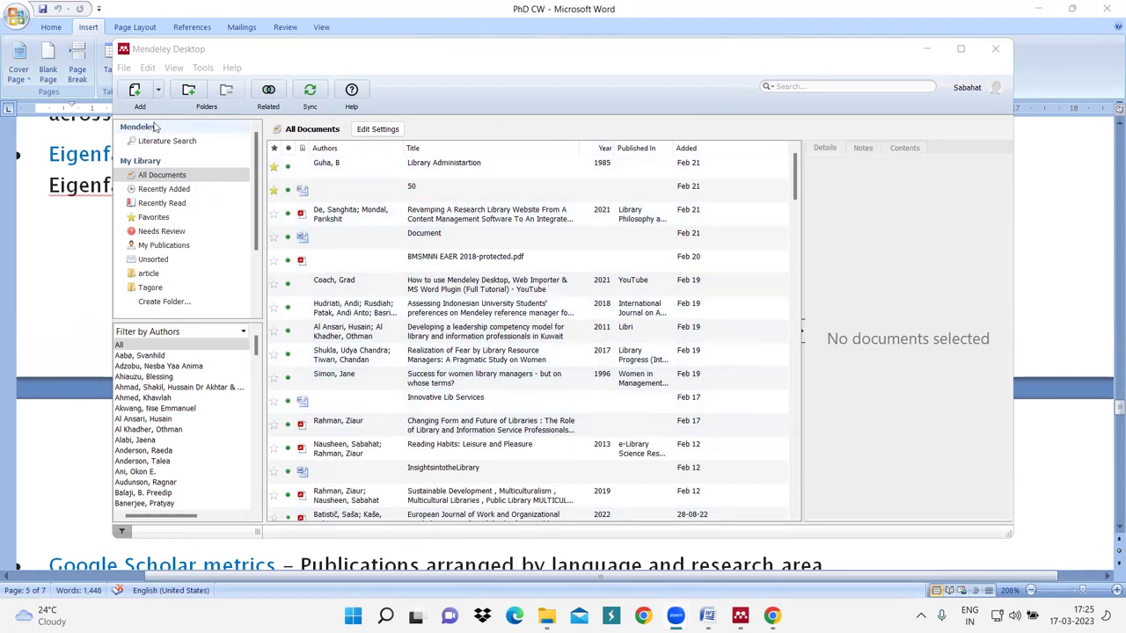
click(139, 91)
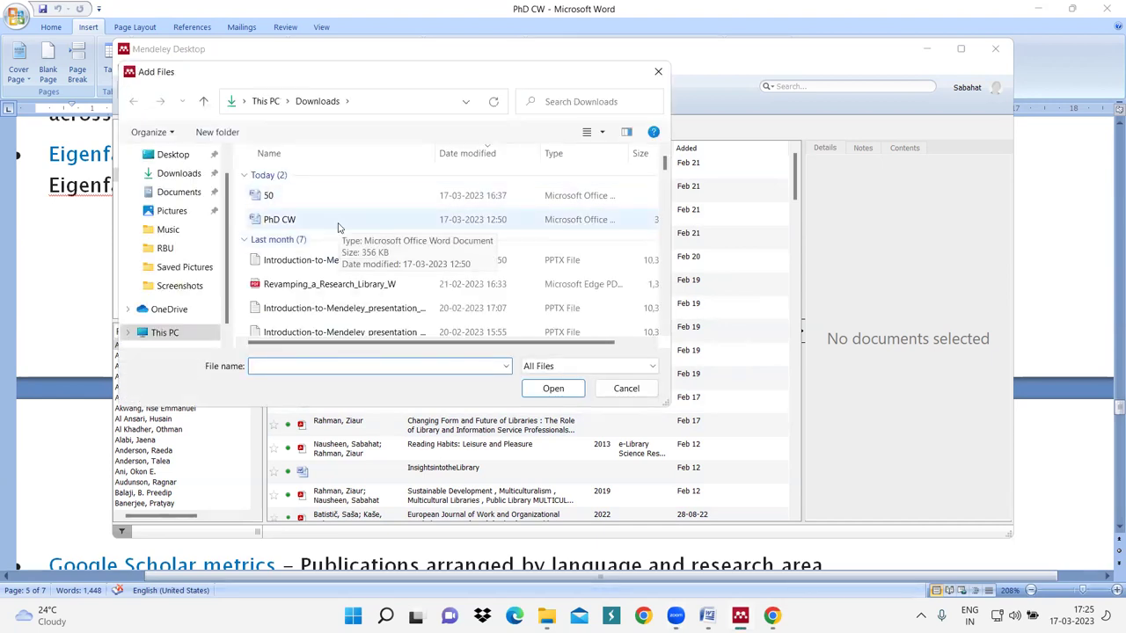
click(341, 230)
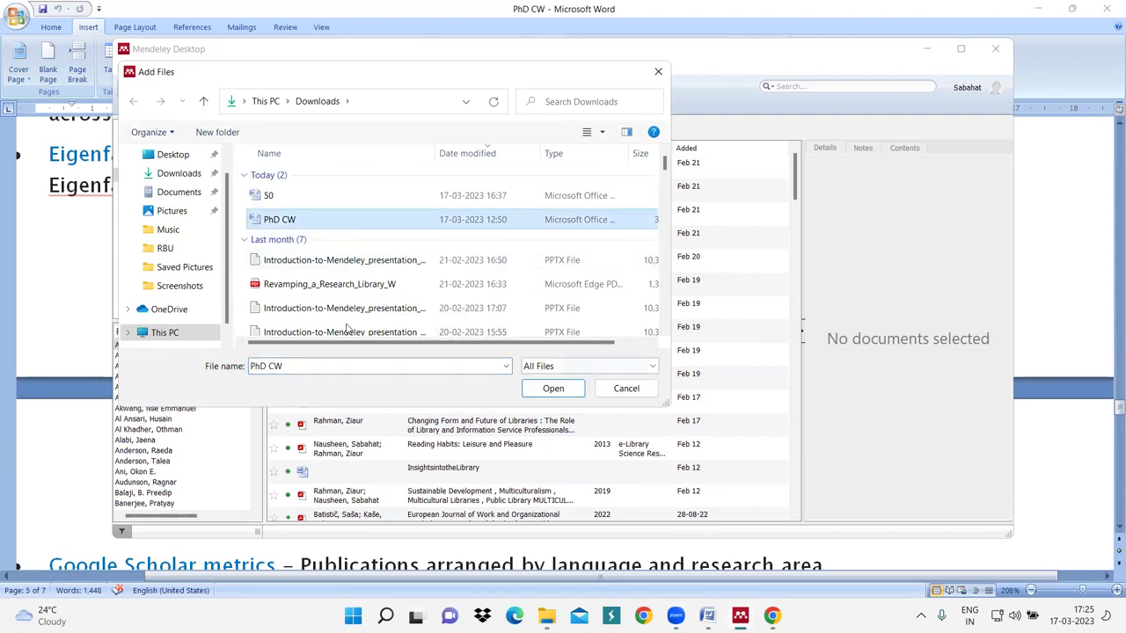
click(553, 388)
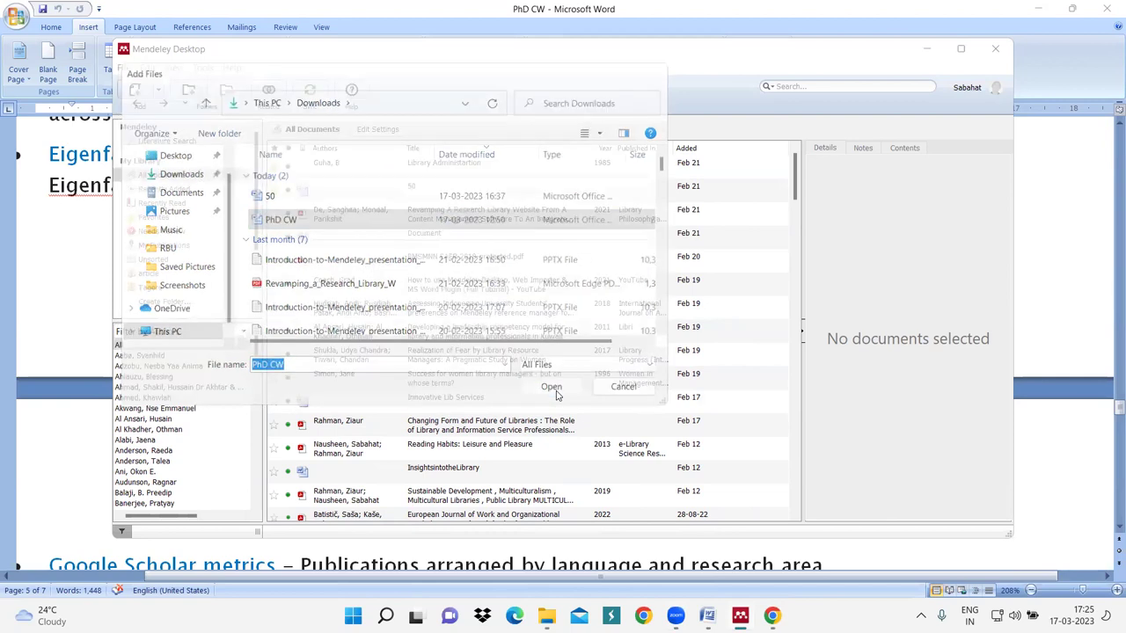
- Close and relaunch Mendeley Desktop, dismissing the crash recovery dialog and declining the offered update
key(alt+F4)
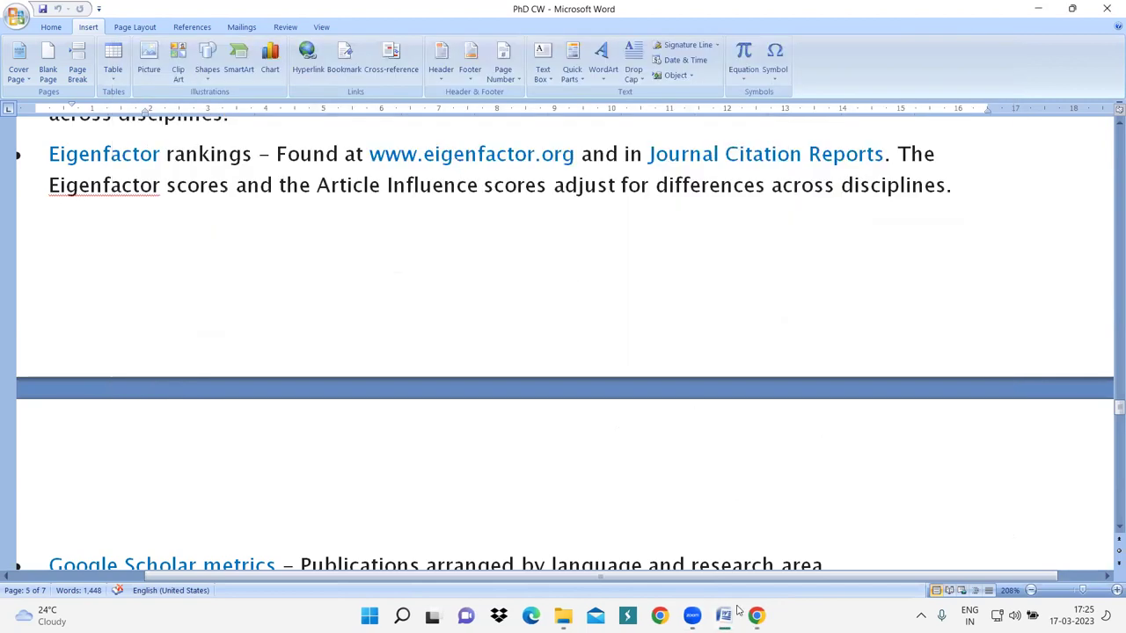
click(1038, 9)
click(1041, 11)
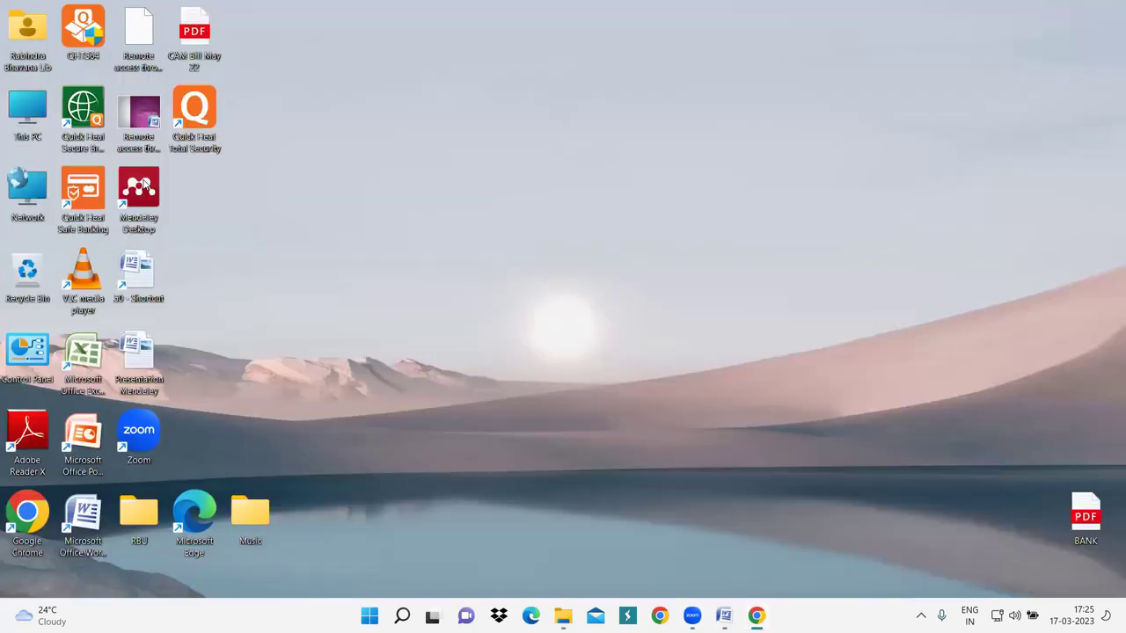
double_click(145, 185)
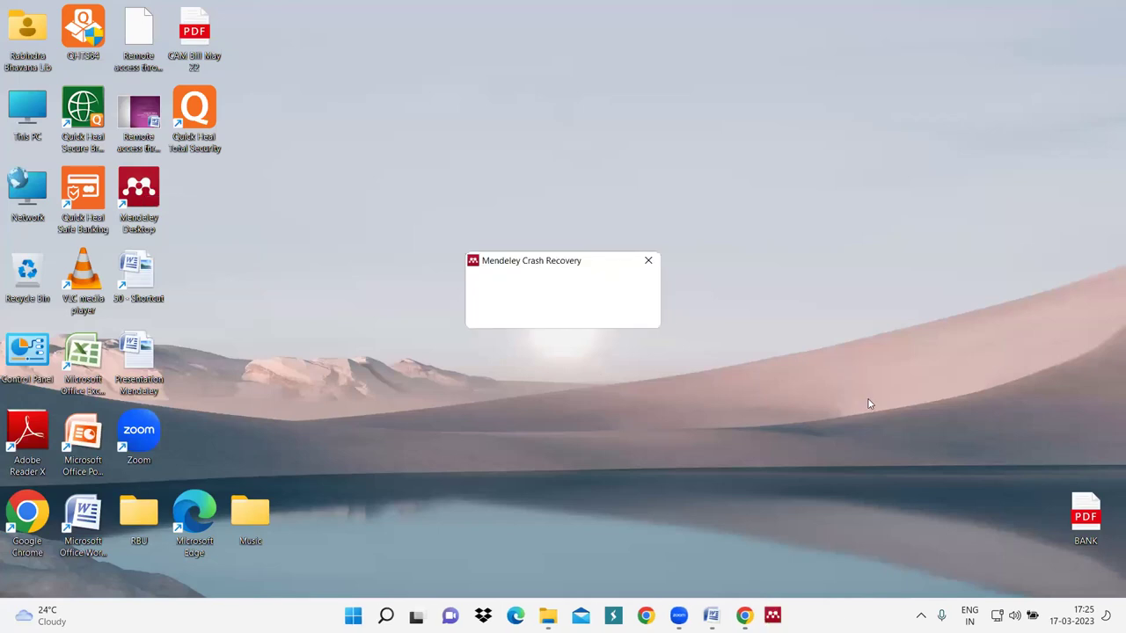
click(648, 262)
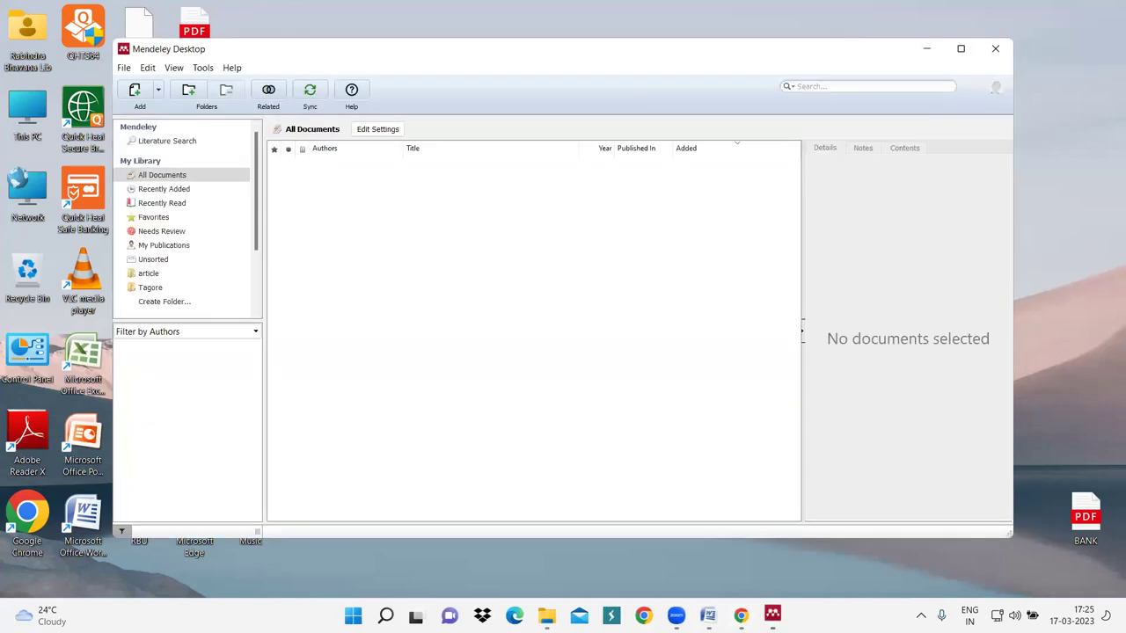
key(alt+Tab)
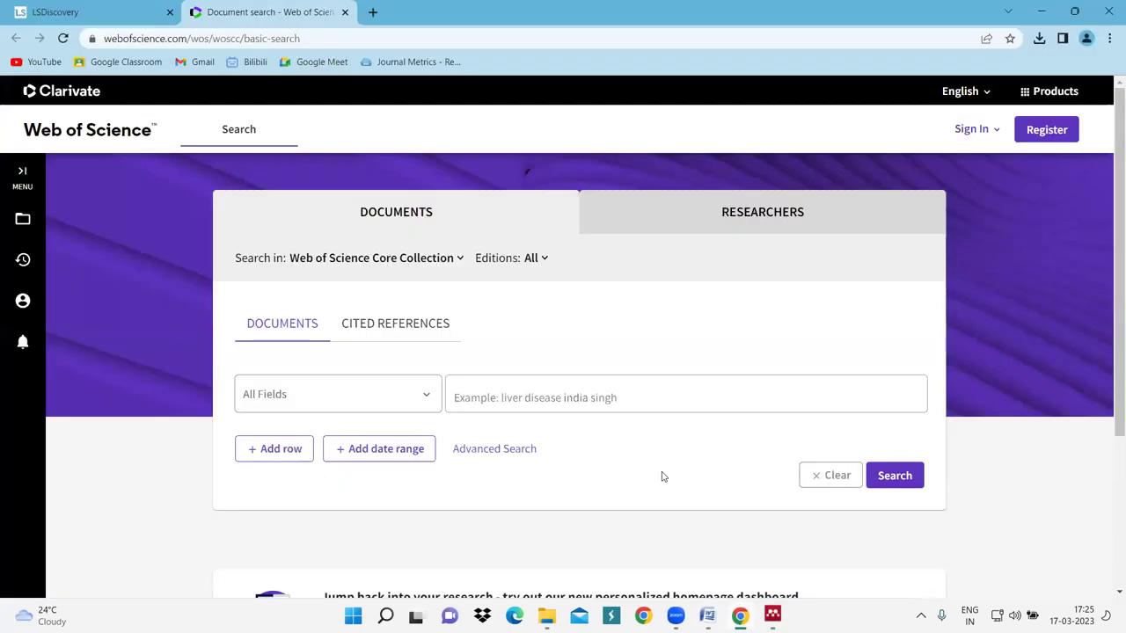
click(1046, 18)
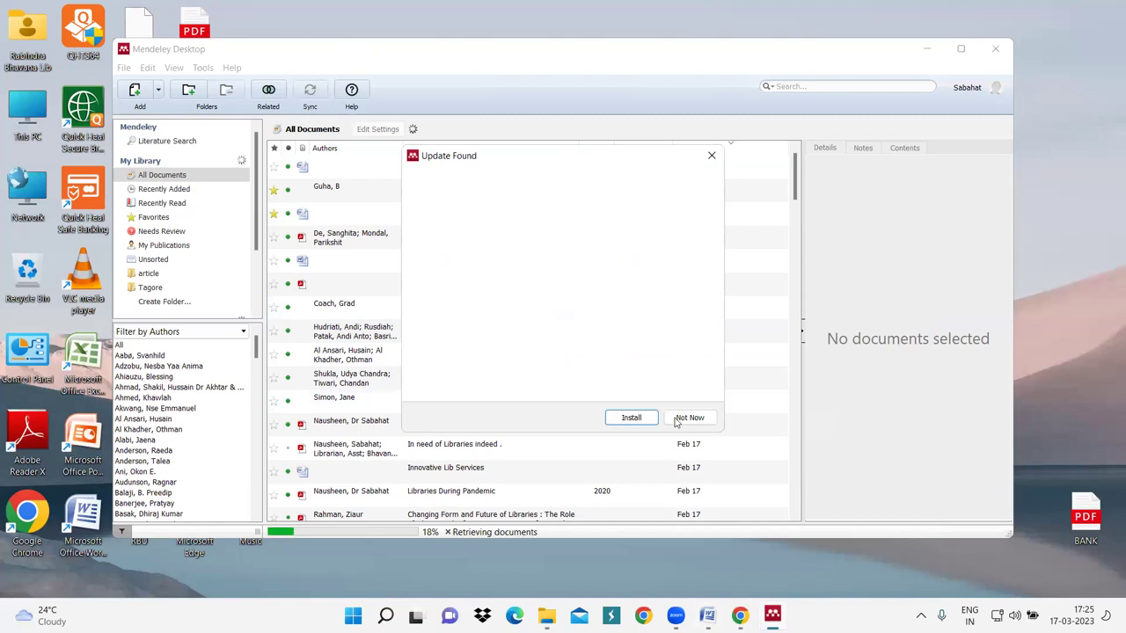
click(685, 425)
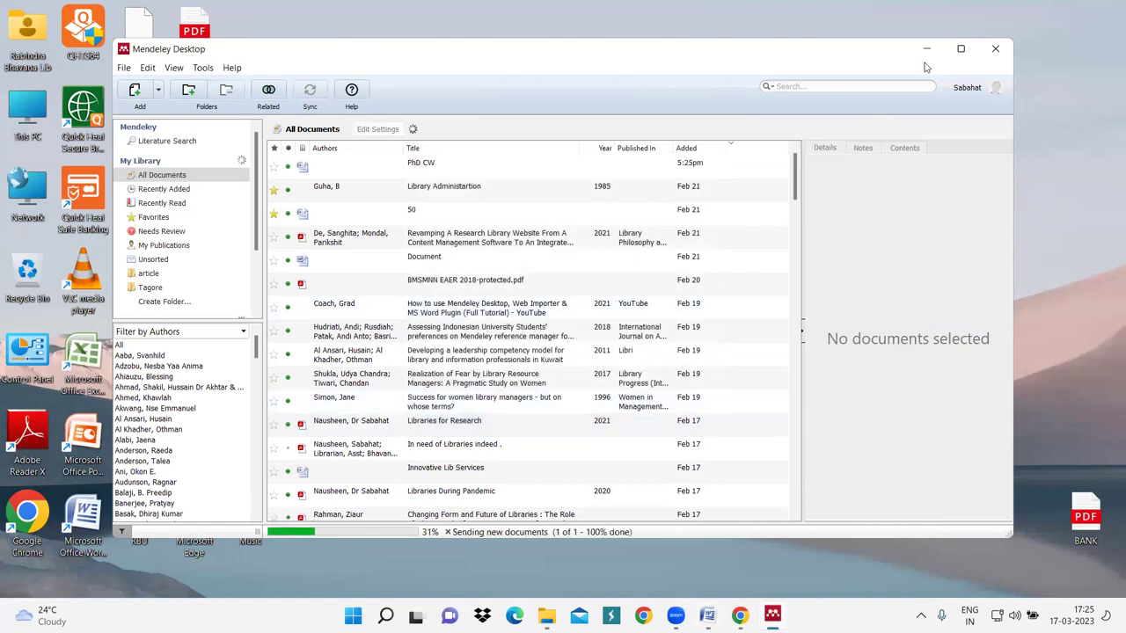
- In the Word document 50, cite the 2018 article on Indonesian university students' Mendeley preferences after item 48, and check its bibliography entry
mouse_move(707, 615)
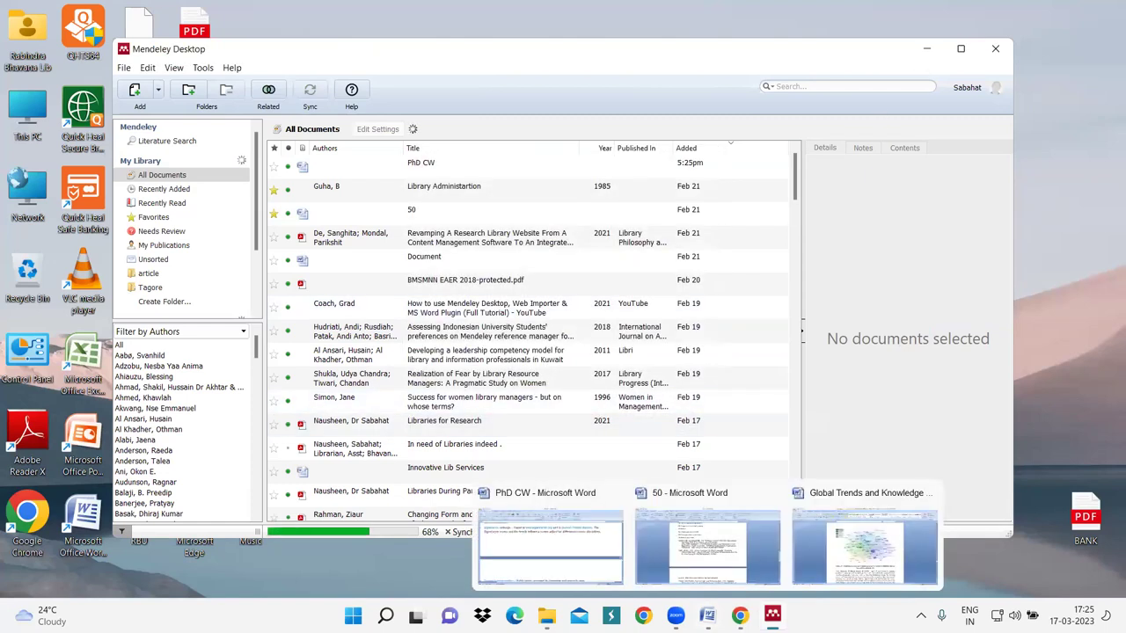
click(706, 575)
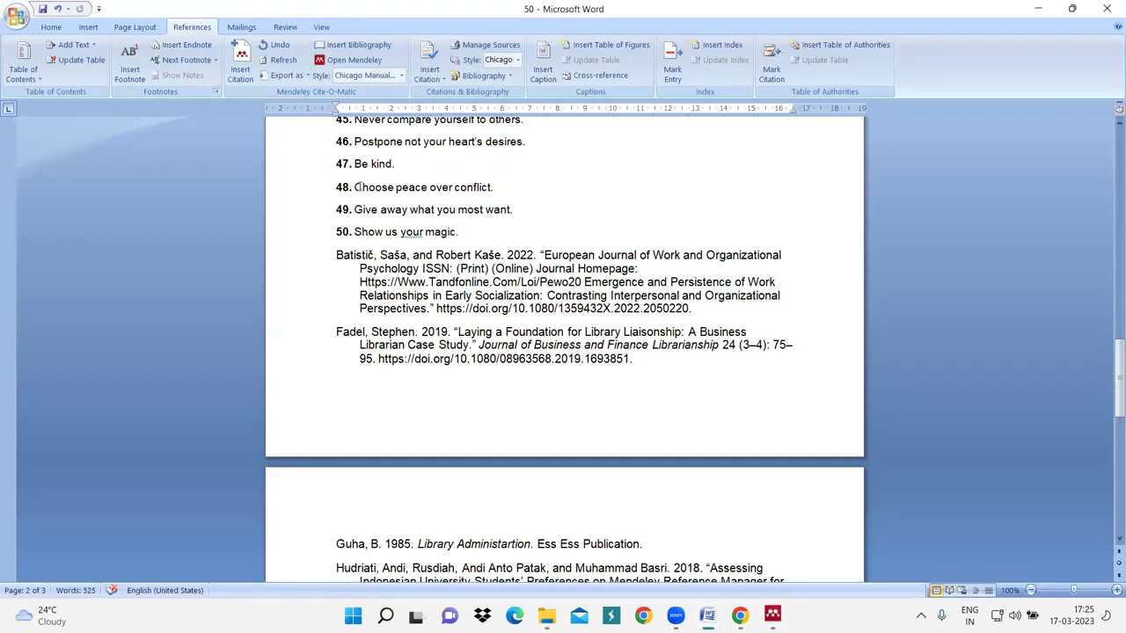
drag(357, 188, 506, 189)
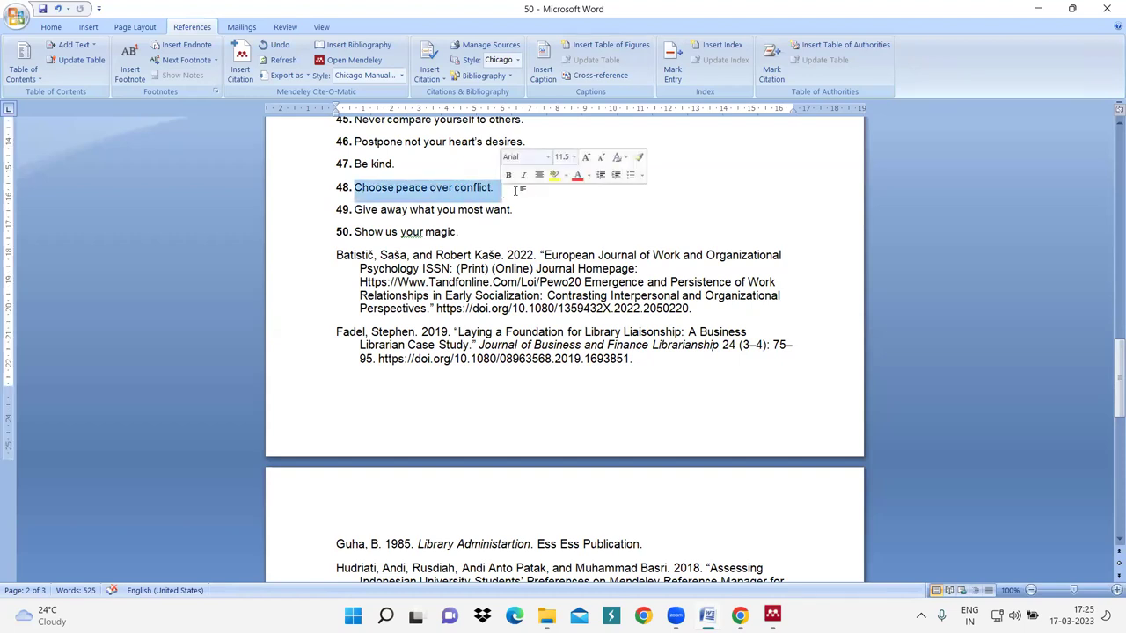
click(498, 187)
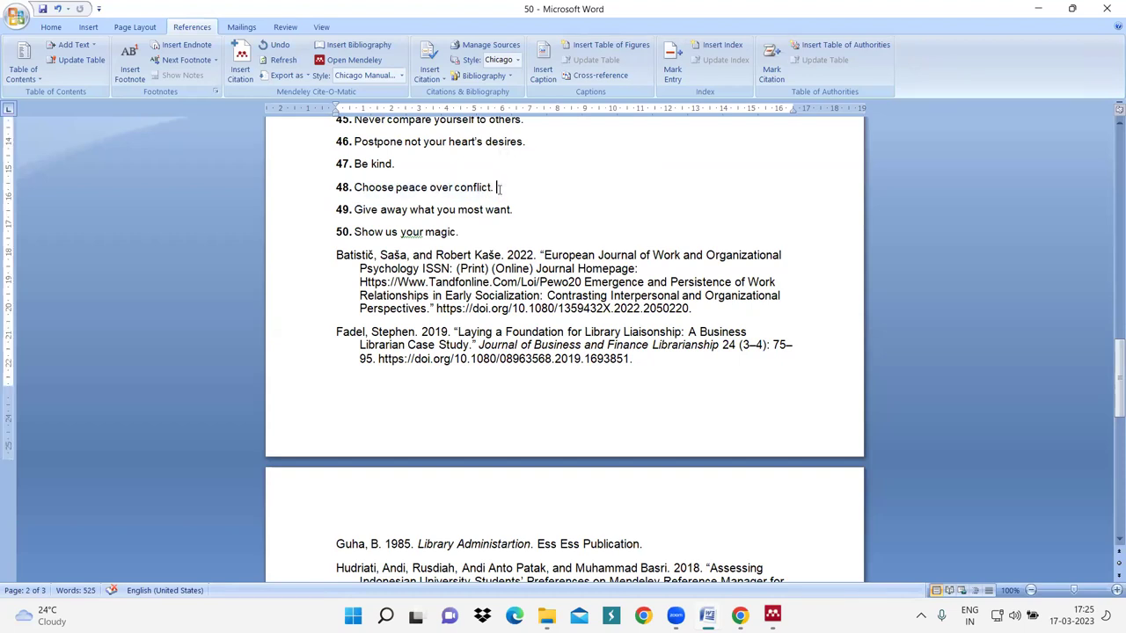
click(244, 77)
click(631, 234)
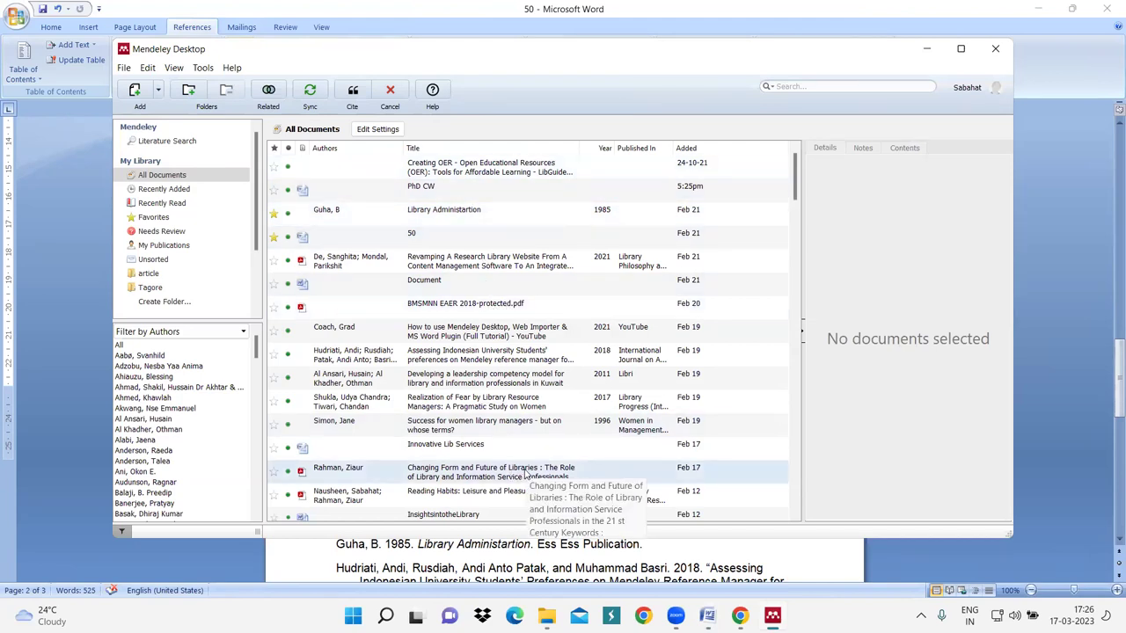
click(482, 359)
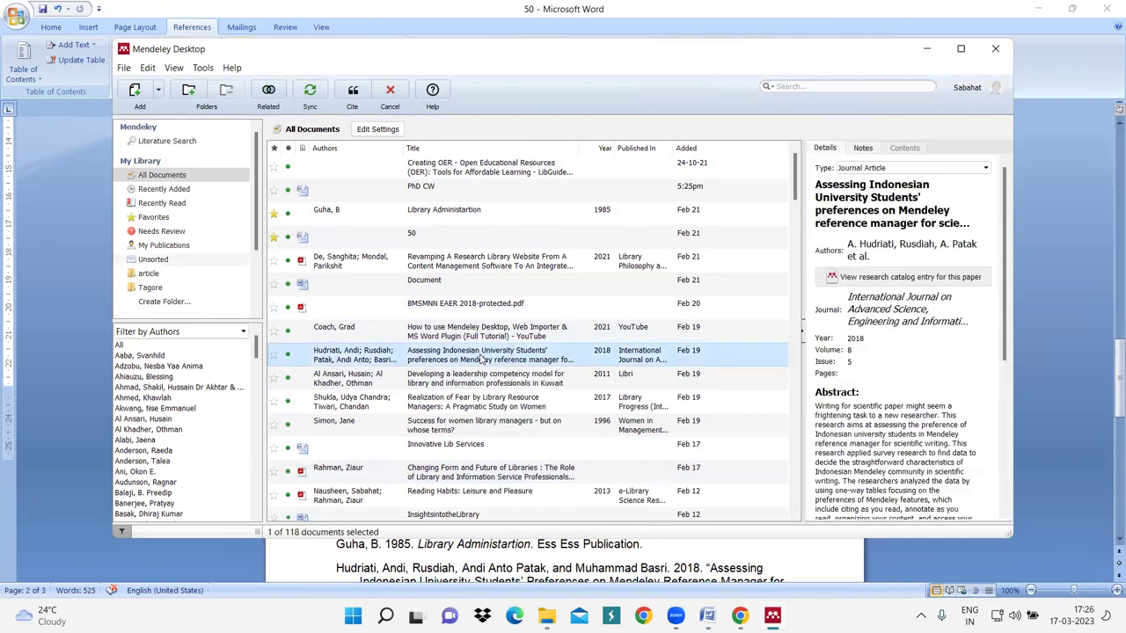
click(352, 92)
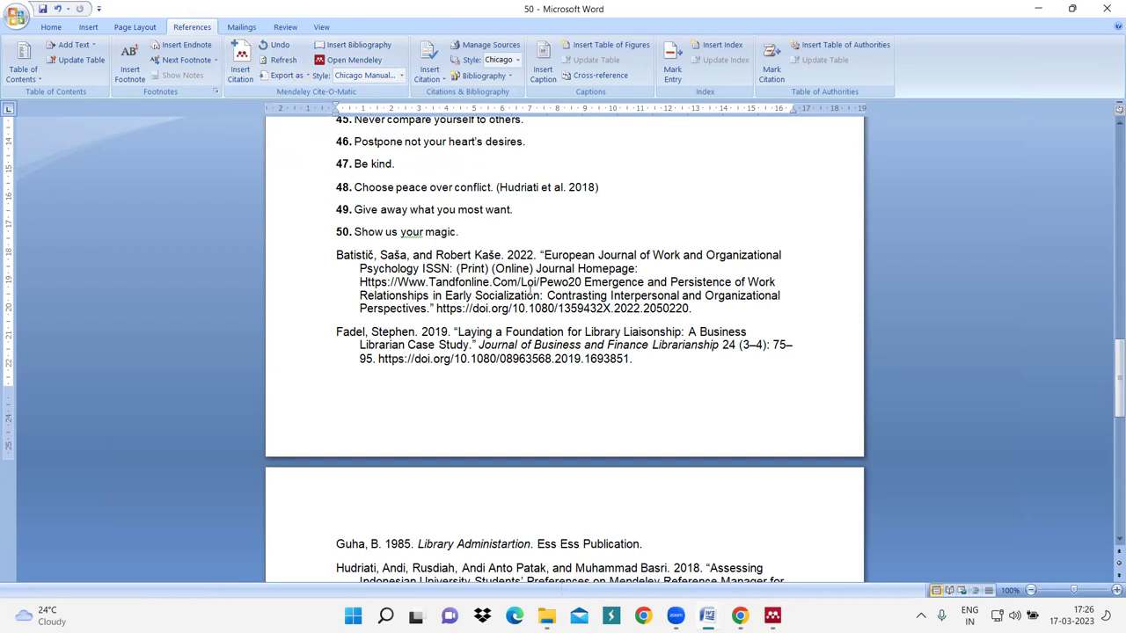
scroll(531, 290, down, 5)
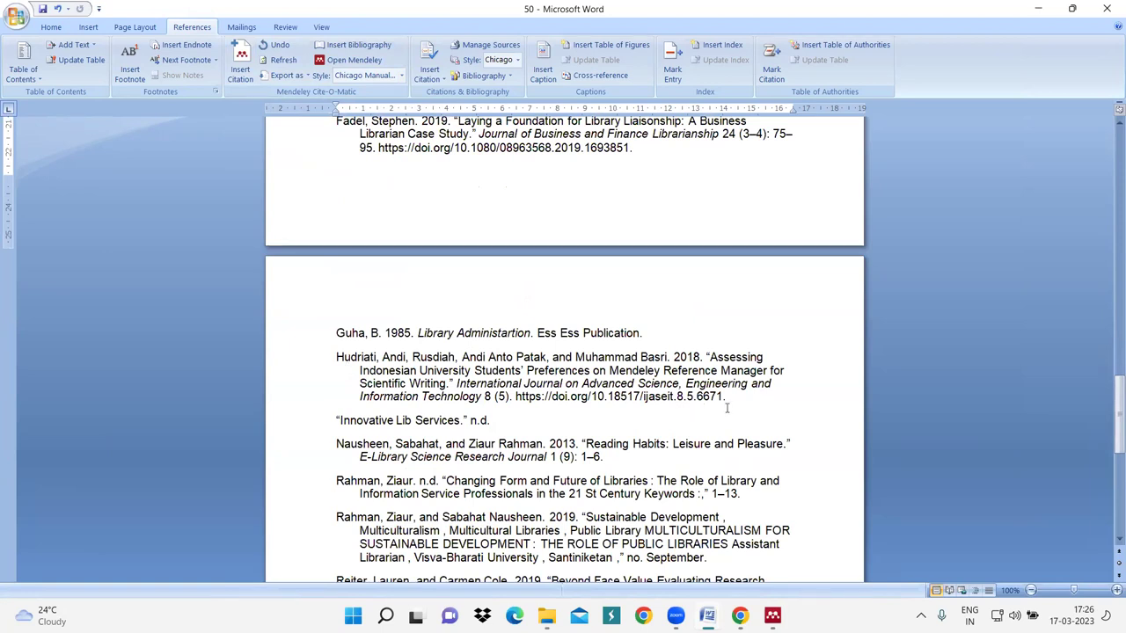
scroll(744, 422, up, 13)
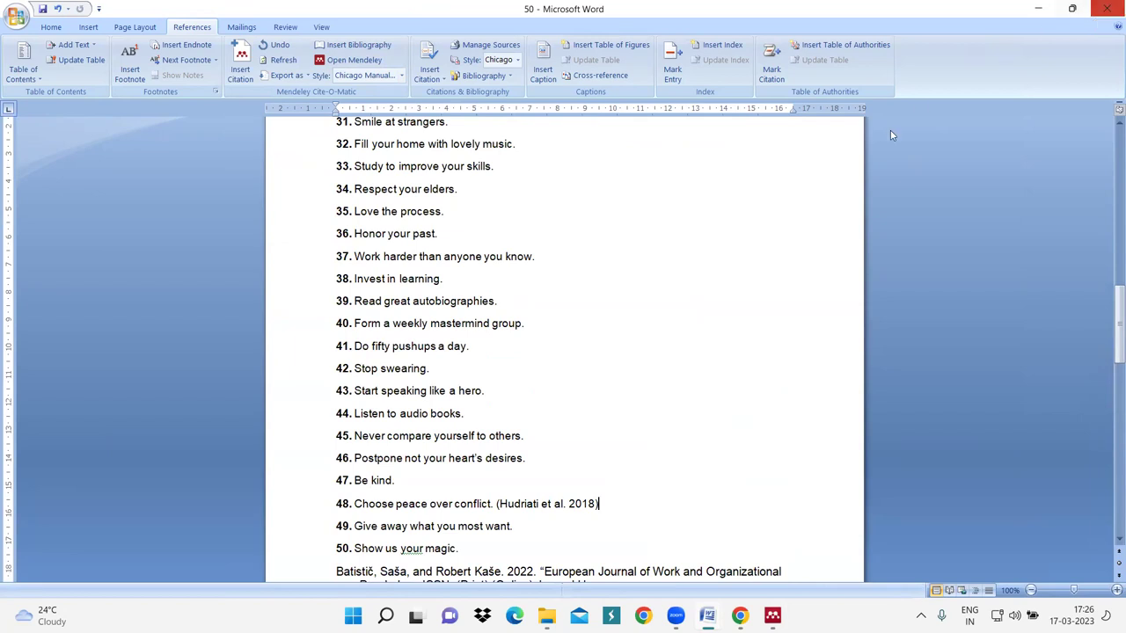
click(1037, 9)
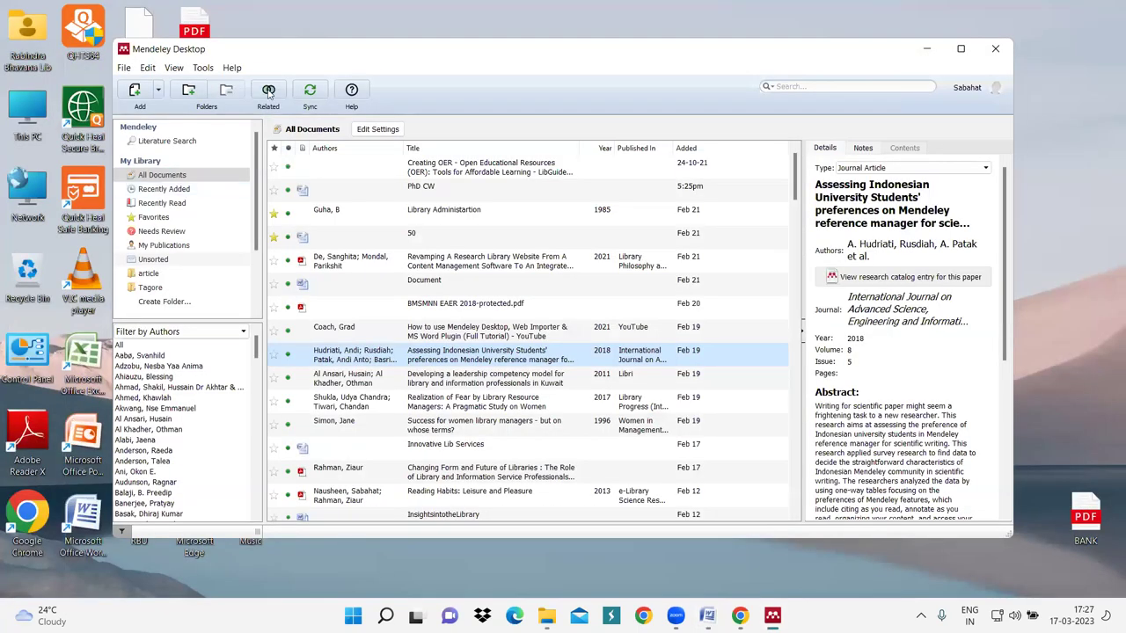
click(124, 68)
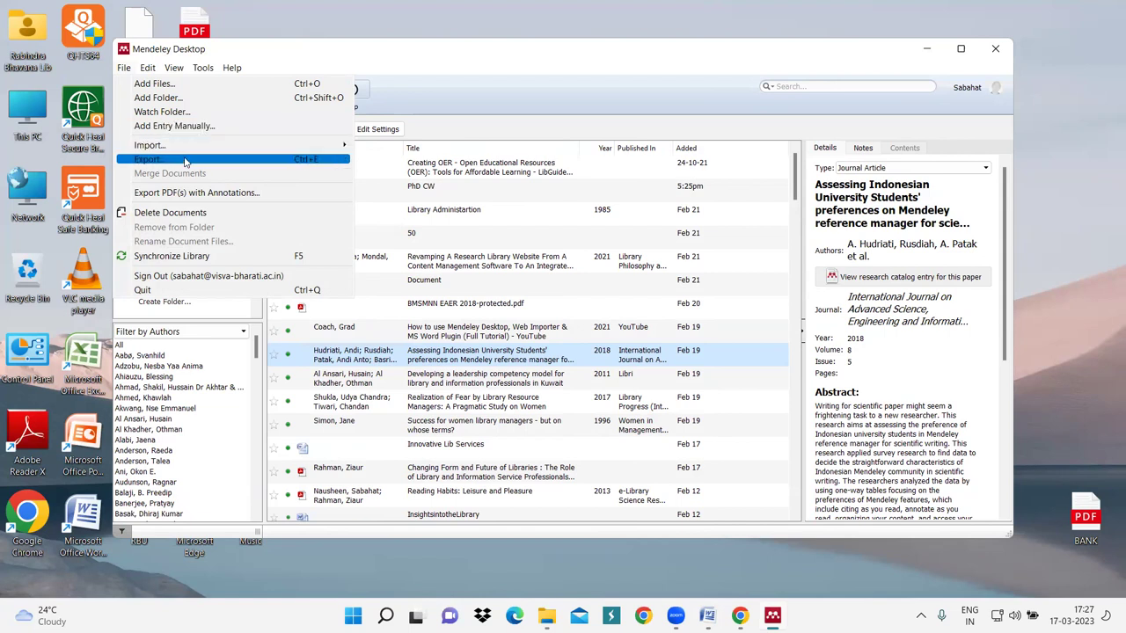
click(157, 72)
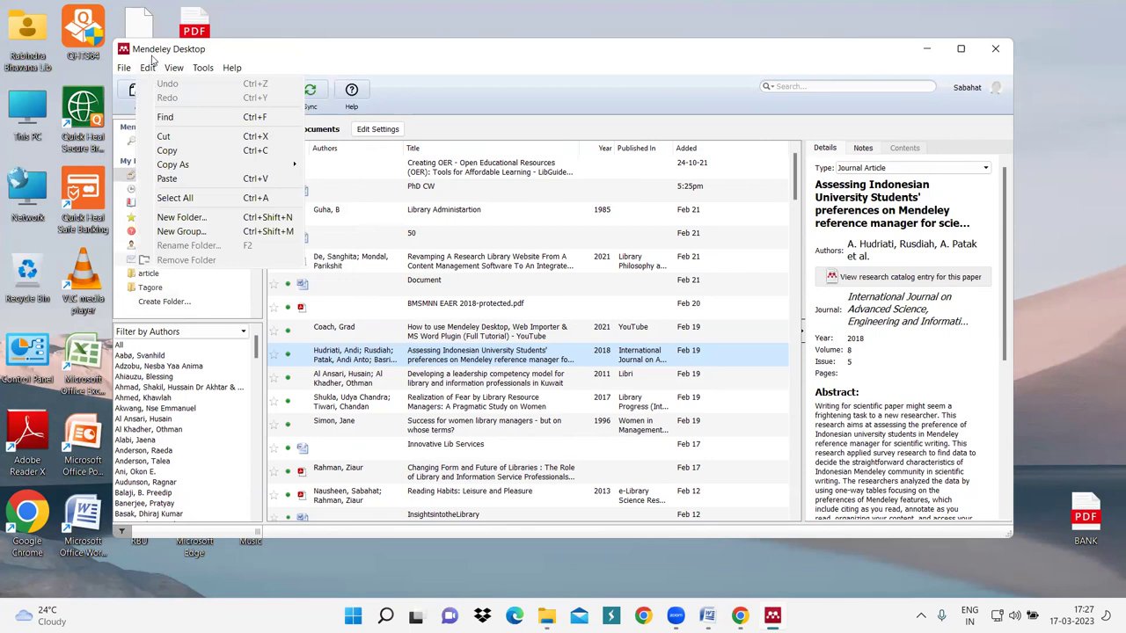
mouse_move(203, 68)
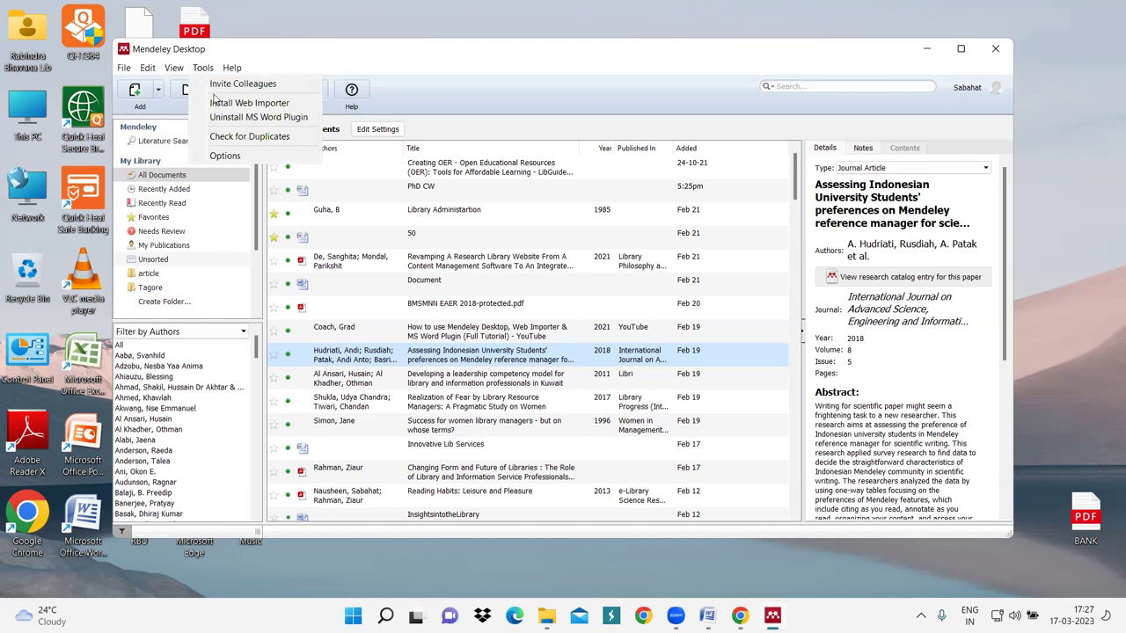
mouse_move(237, 69)
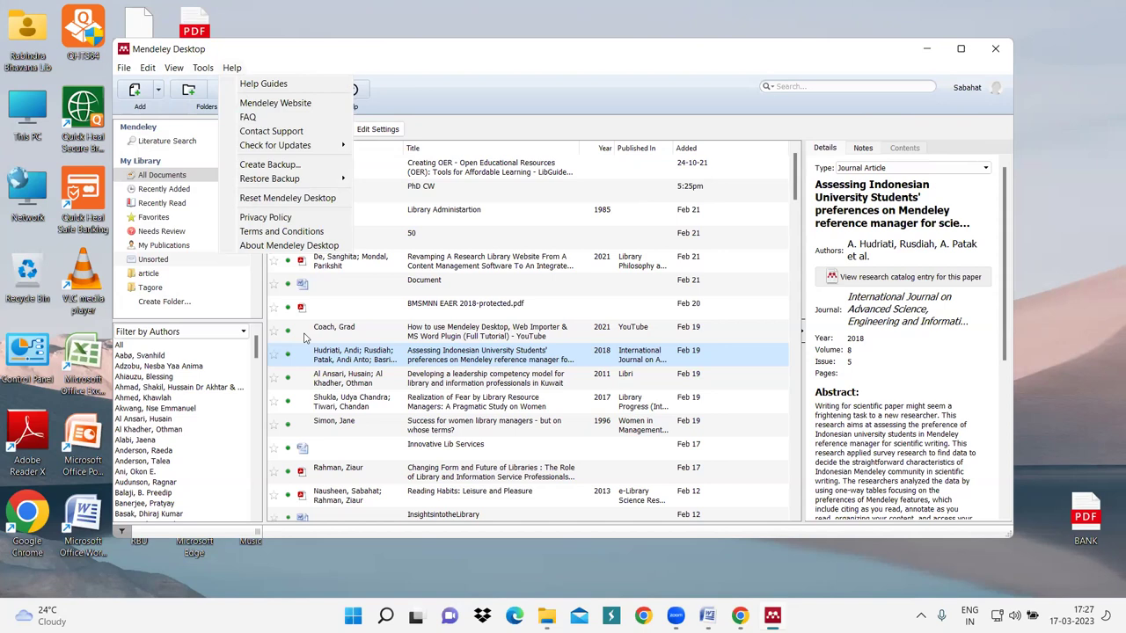
click(718, 60)
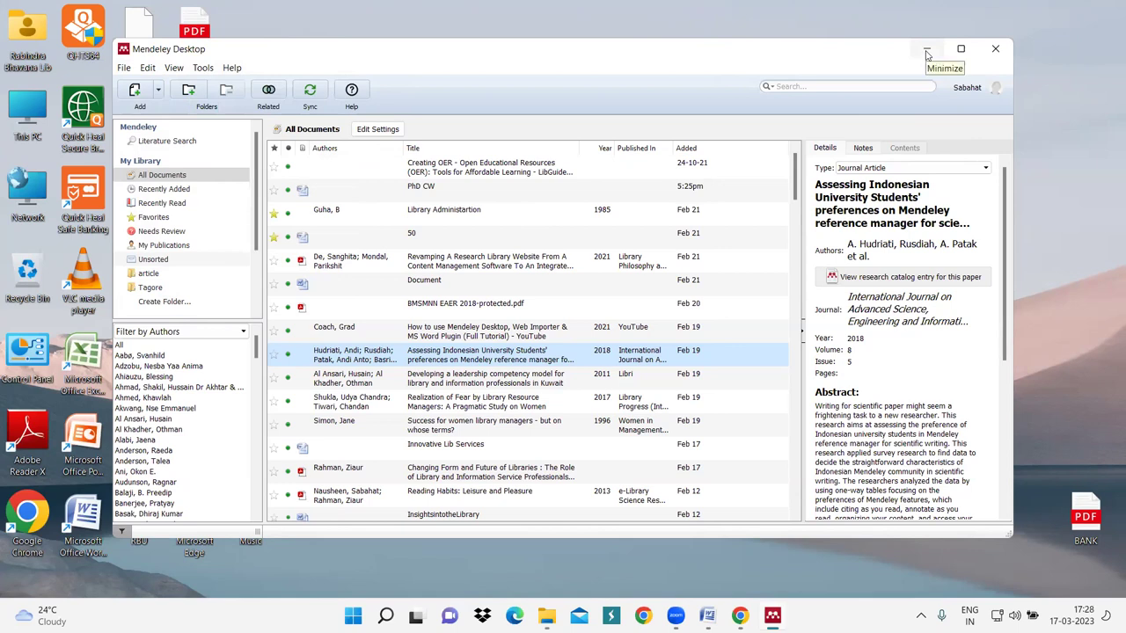
click(1043, 93)
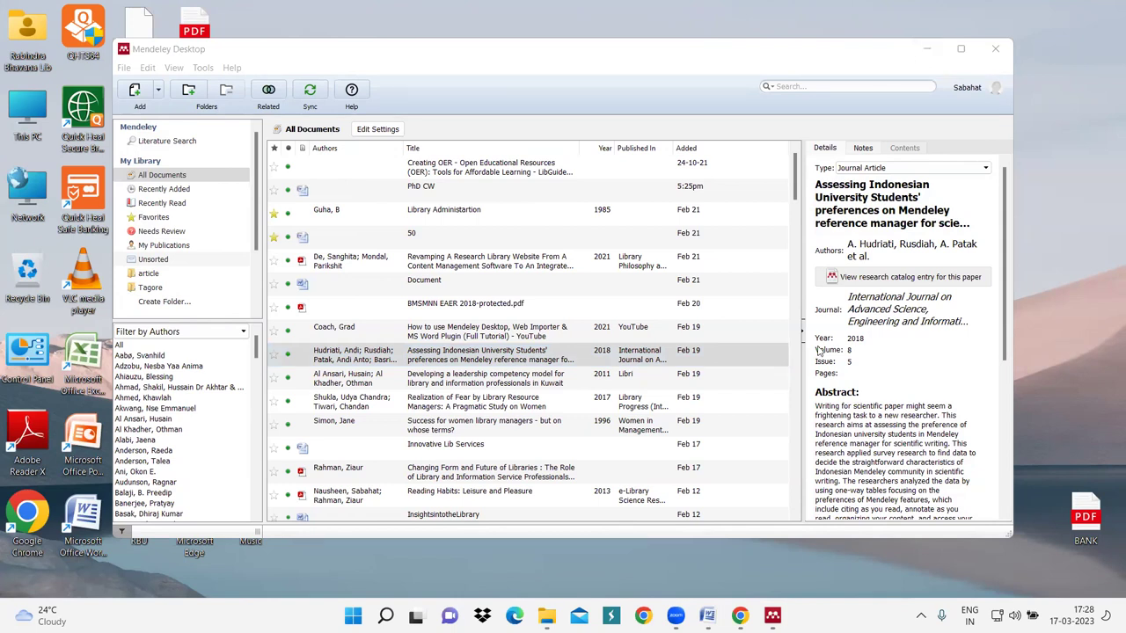
- Switch to the PhD CW document in Word and examine the journal metrics concept map and the aggregate altmetrics section
mouse_move(697, 613)
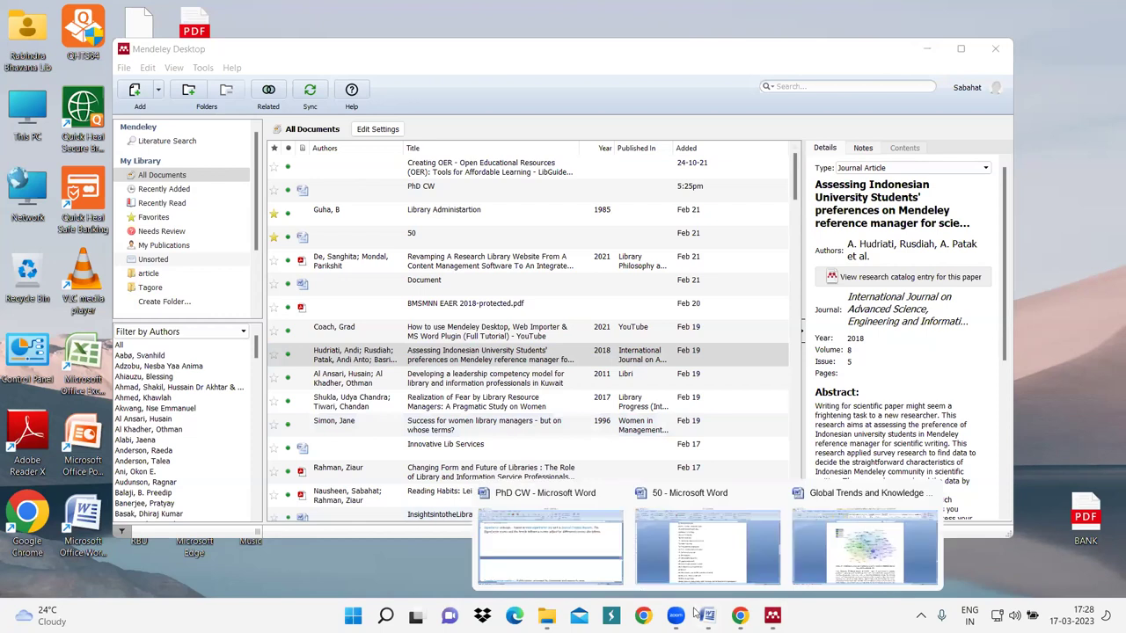
click(597, 568)
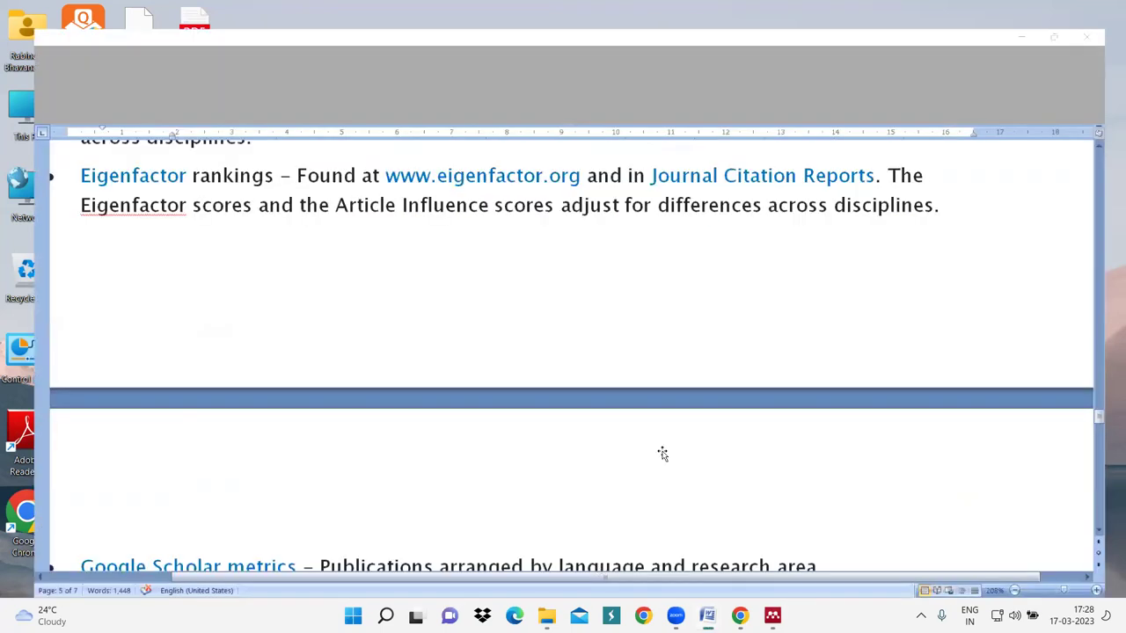
scroll(662, 453, up, 5)
scroll(664, 453, up, 1)
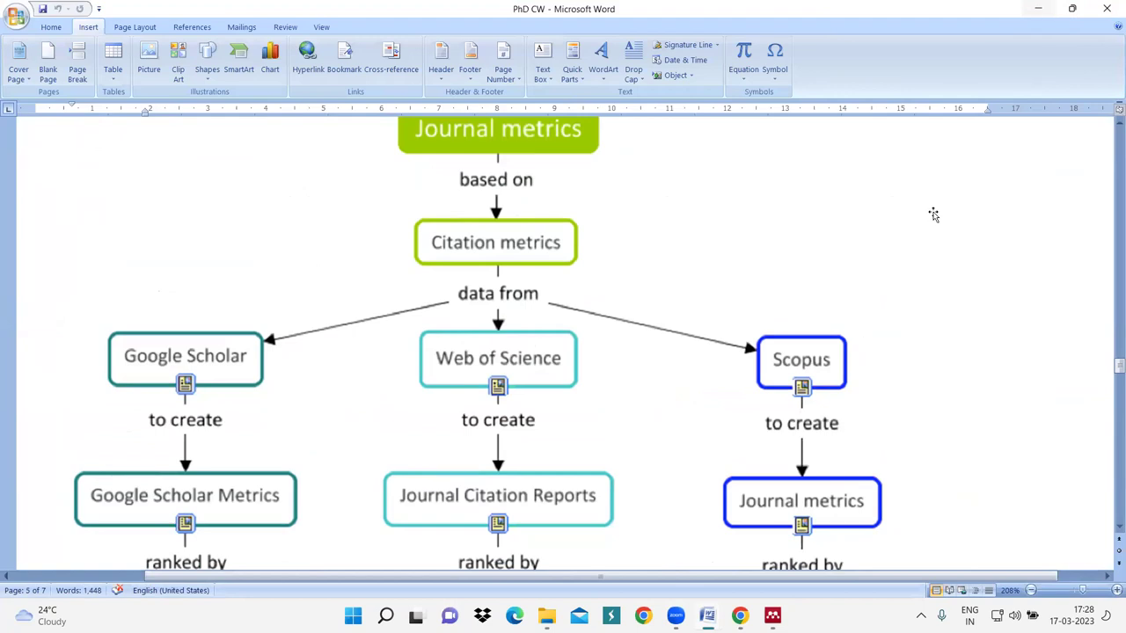
scroll(931, 214, up, 1)
scroll(930, 215, down, 6)
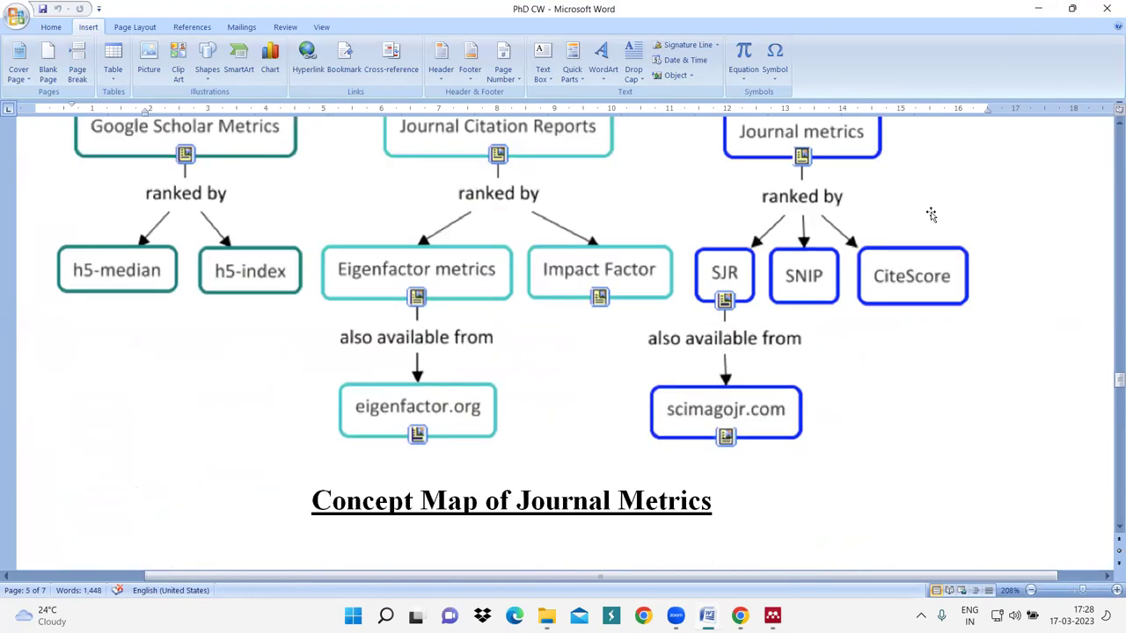
scroll(930, 215, up, 6)
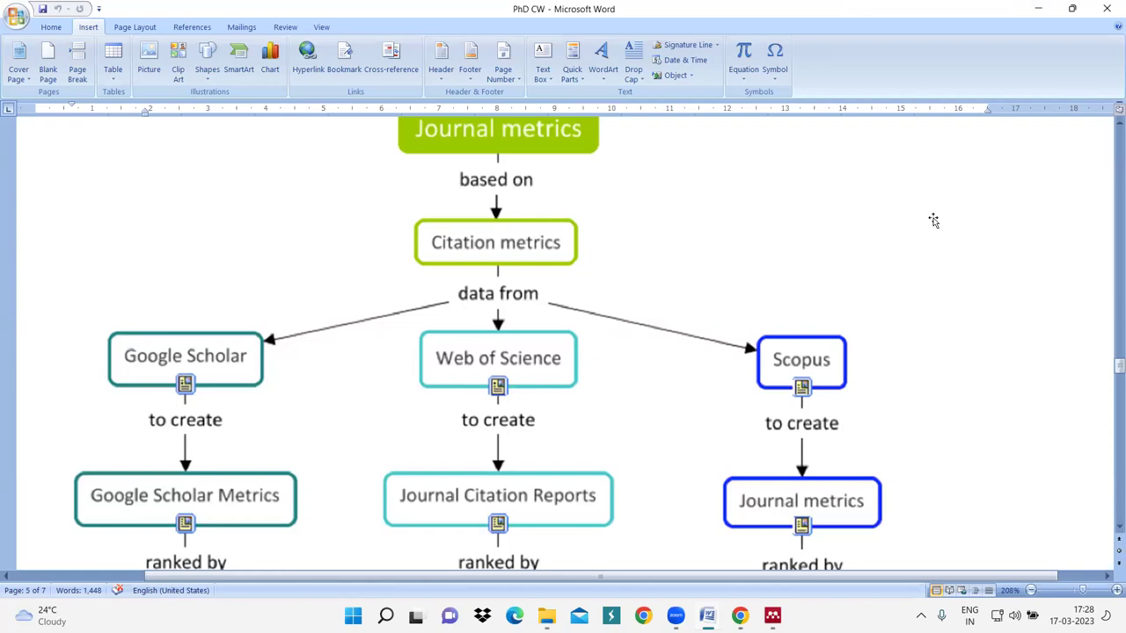
scroll(933, 220, up, 1)
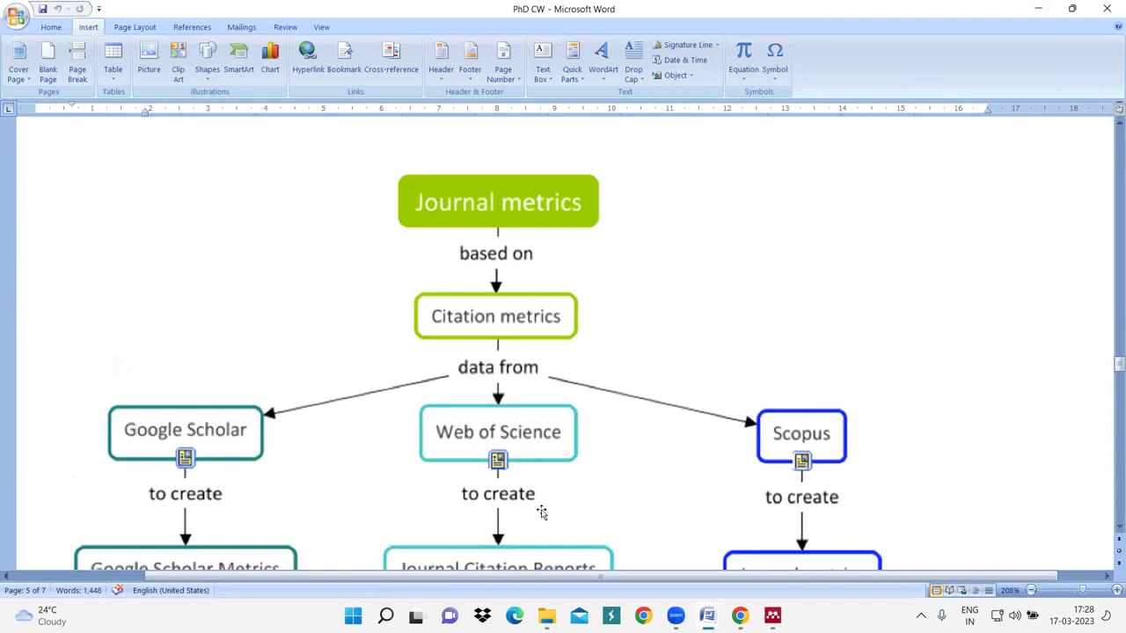
scroll(826, 391, up, 10)
scroll(827, 389, up, 12)
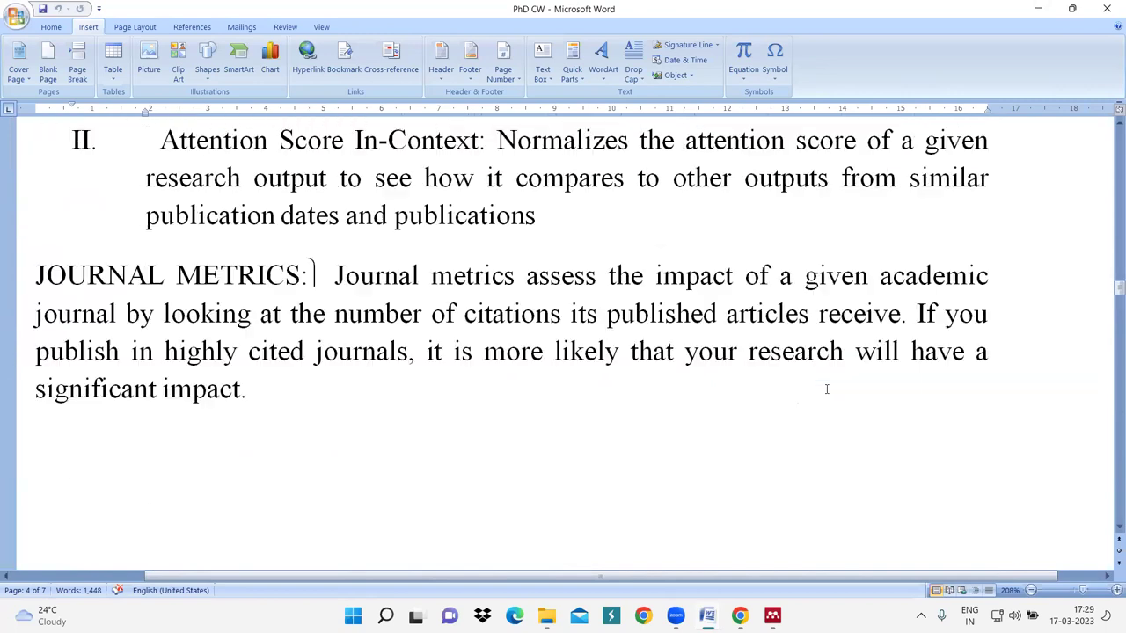
scroll(826, 389, up, 3)
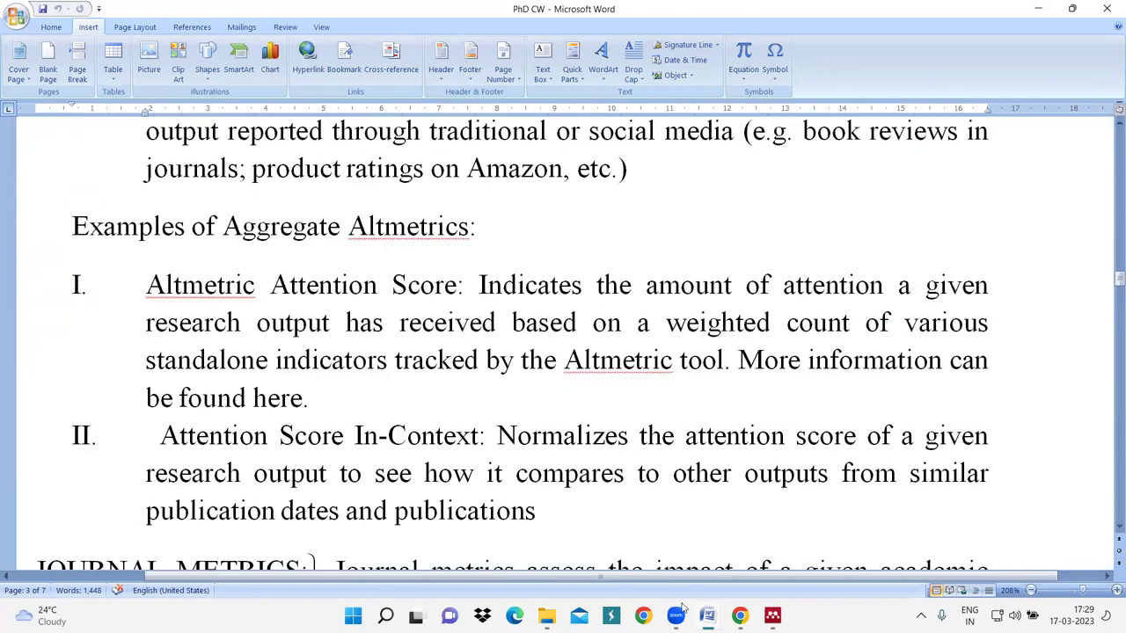
- Close the PhD CW document and Mendeley Desktop
click(1109, 7)
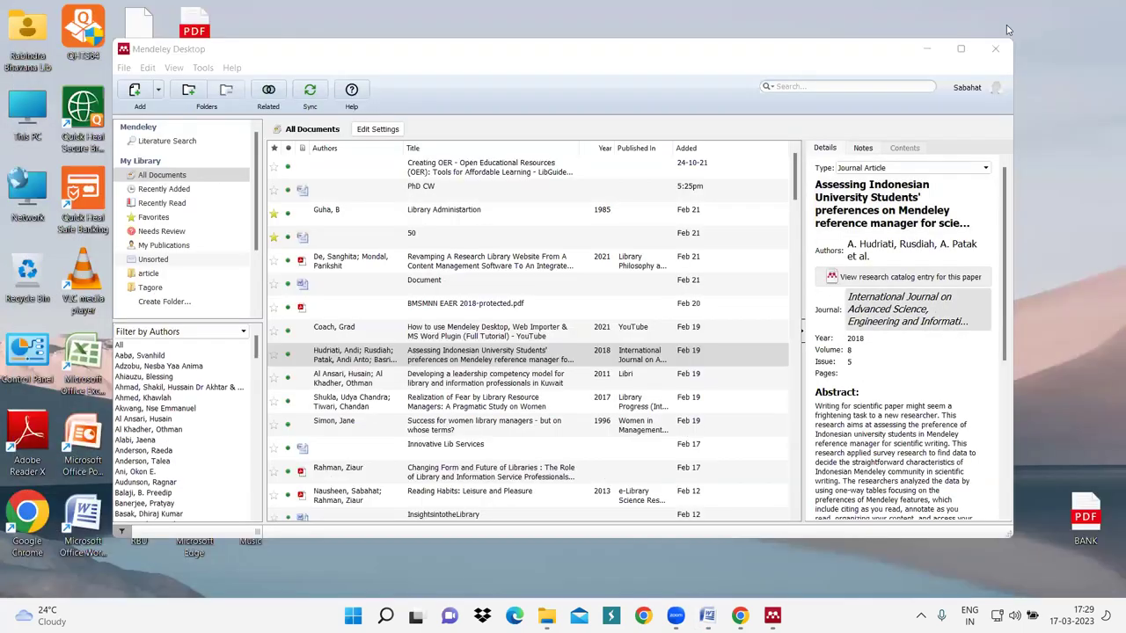
click(996, 49)
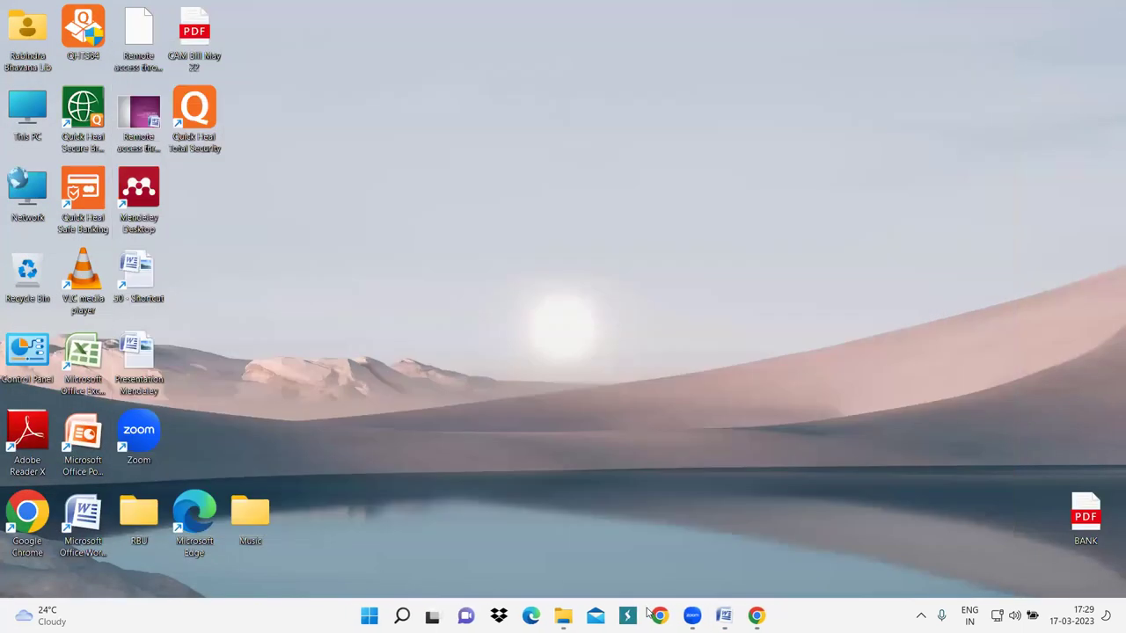